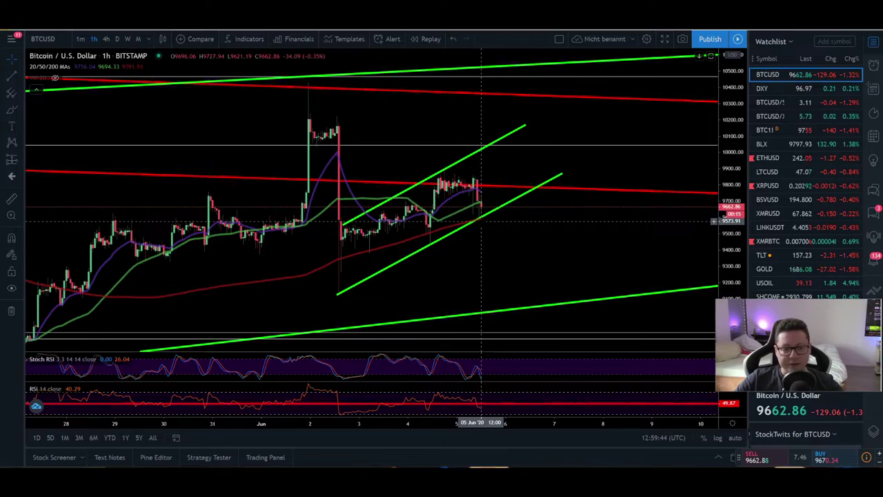
# Step: Examine the hourly BTCUSD candles against the short green rising channel, the moving averages and the wider trend lines
pyautogui.scroll(-3, 481, 221)
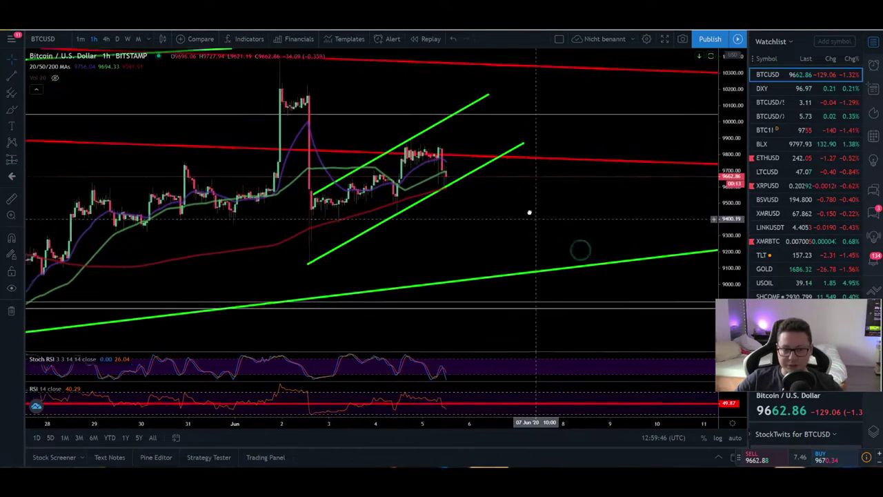
pyautogui.moveTo(532, 216); pyautogui.dragTo(521, 203)
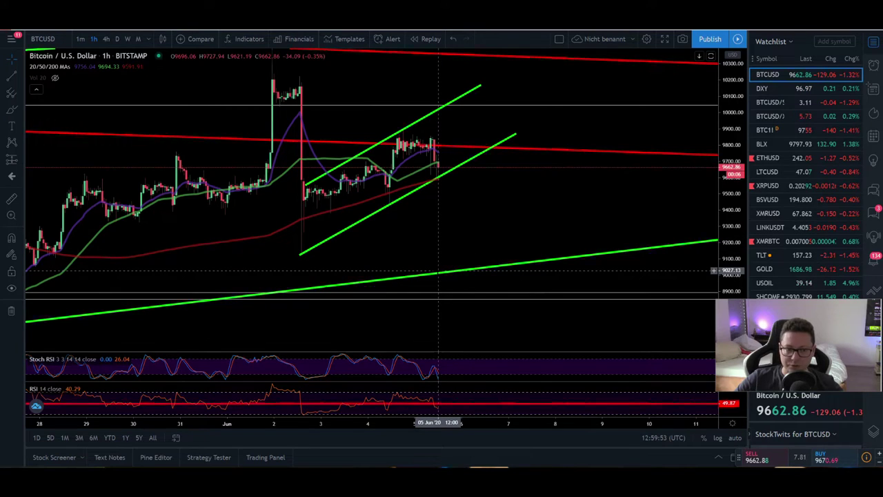
pyautogui.moveTo(474, 207); pyautogui.dragTo(479, 226)
pyautogui.scroll(-3, 490, 214)
pyautogui.scroll(3, 494, 220)
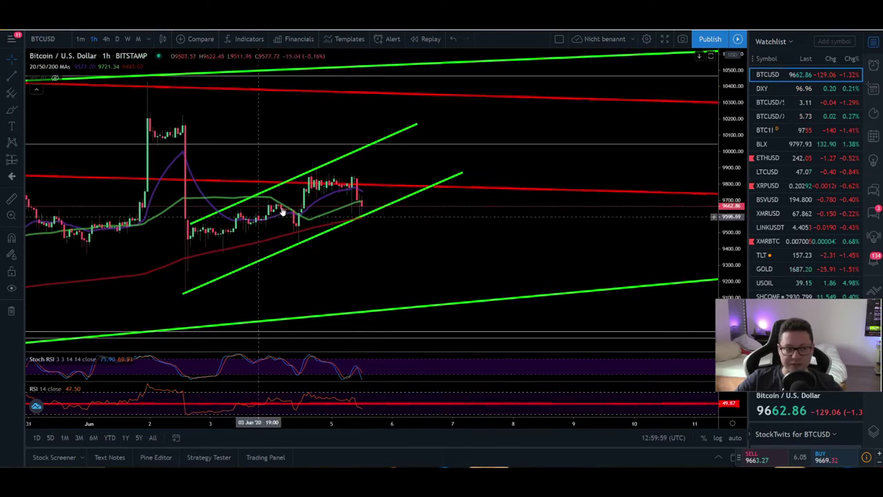
pyautogui.moveTo(437, 234); pyautogui.dragTo(444, 207)
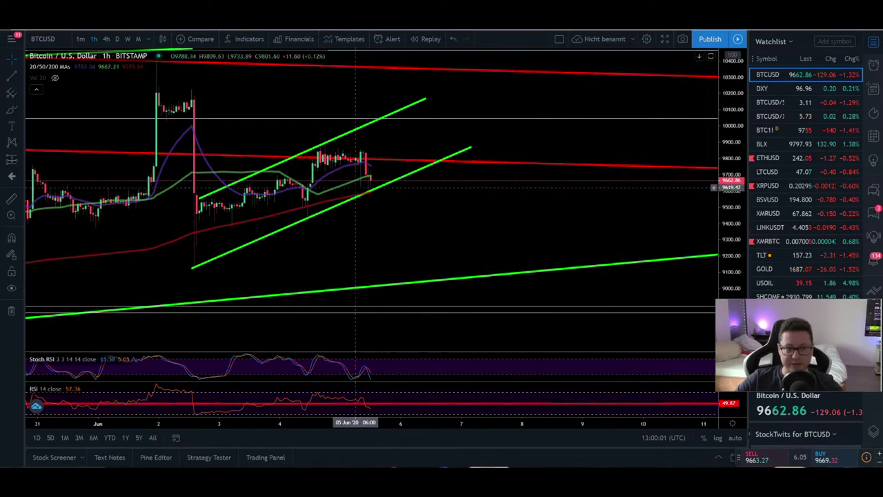
pyautogui.moveTo(351, 208); pyautogui.dragTo(386, 217)
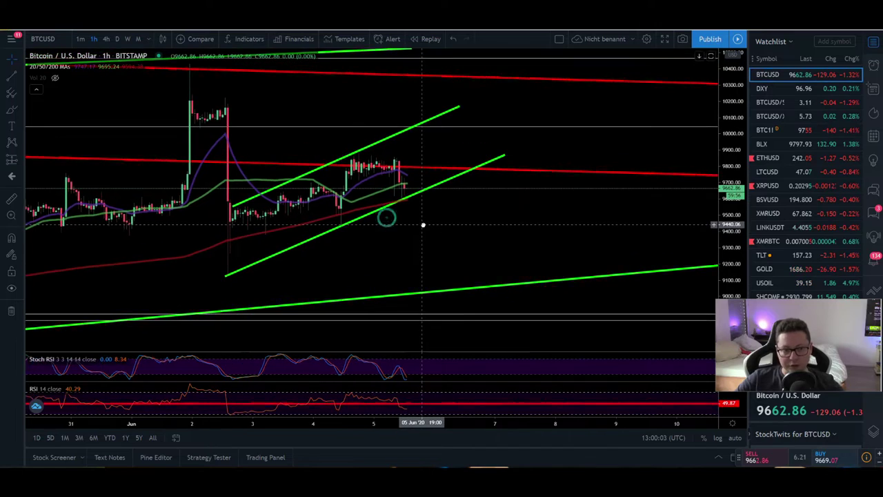
pyautogui.scroll(-3, 824, 233)
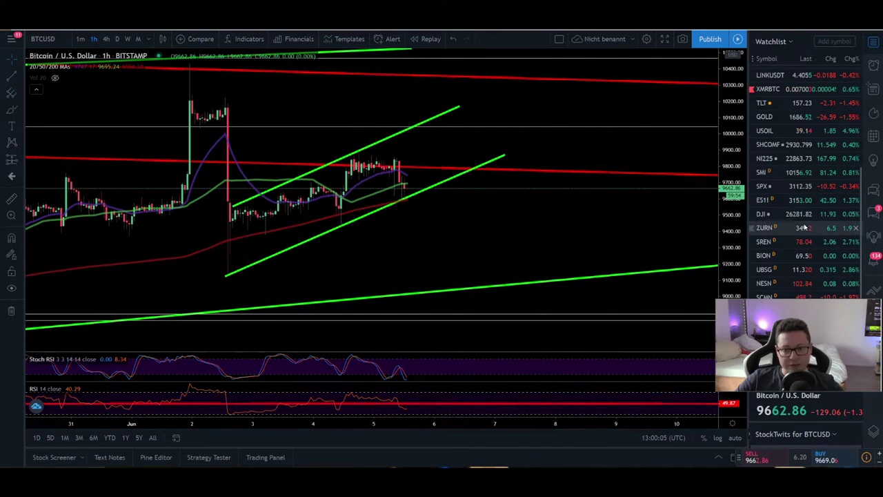
pyautogui.scroll(3, 804, 227)
pyautogui.moveTo(463, 228); pyautogui.dragTo(509, 242)
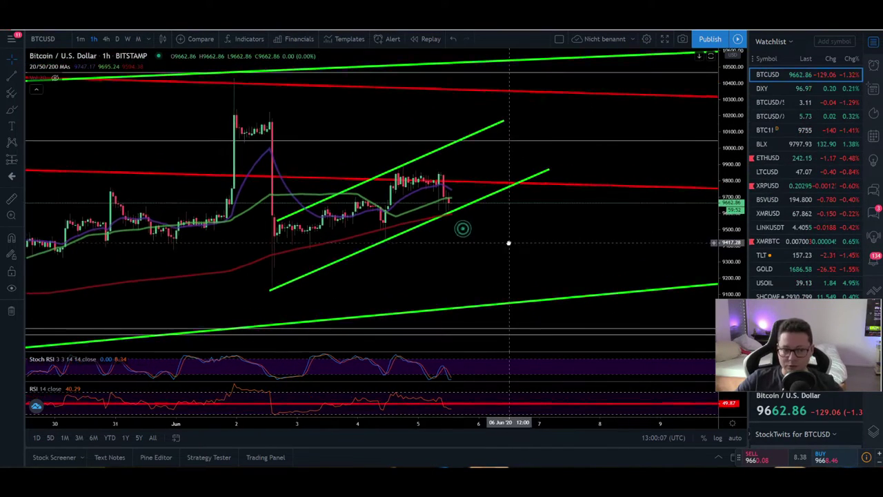
pyautogui.scroll(-3, 597, 193)
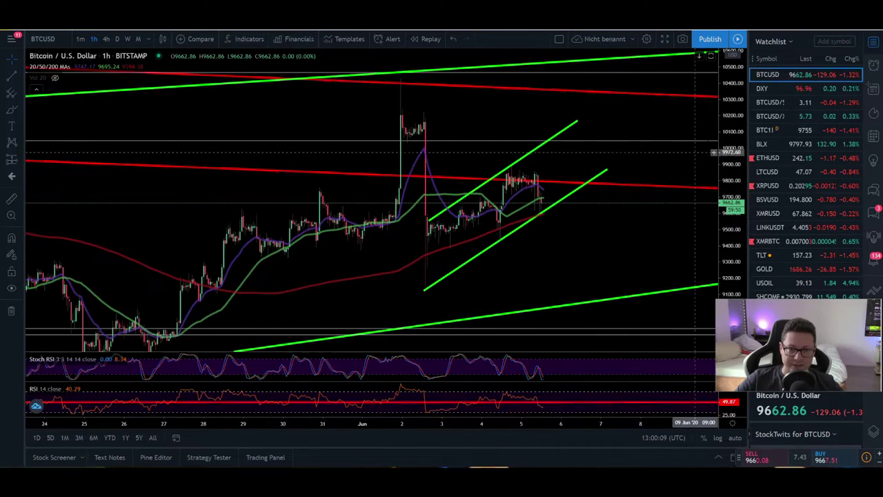
pyautogui.moveTo(730, 144); pyautogui.dragTo(730, 192)
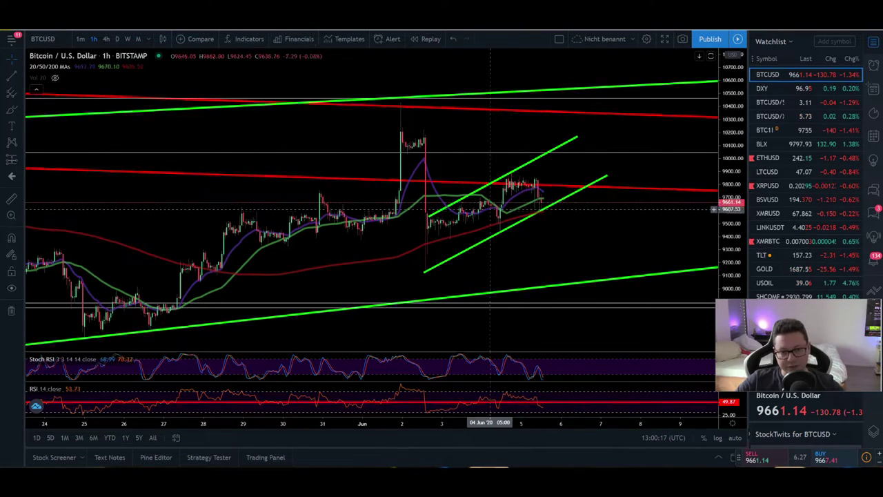
pyautogui.scroll(3, 487, 216)
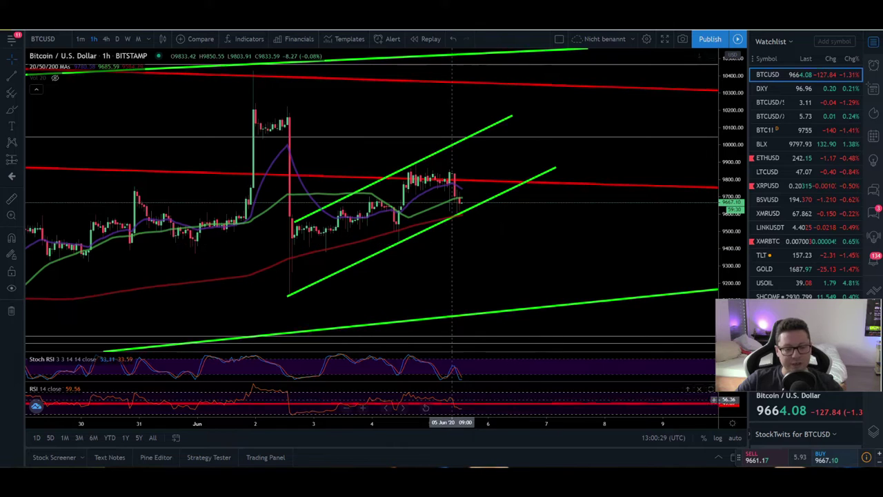
# Step: Check the latest hourly candles against the Bollinger Bands on Bybit's BTCUSD chart and return to TradingView
pyautogui.hotkey('ctrl', 'Tab')
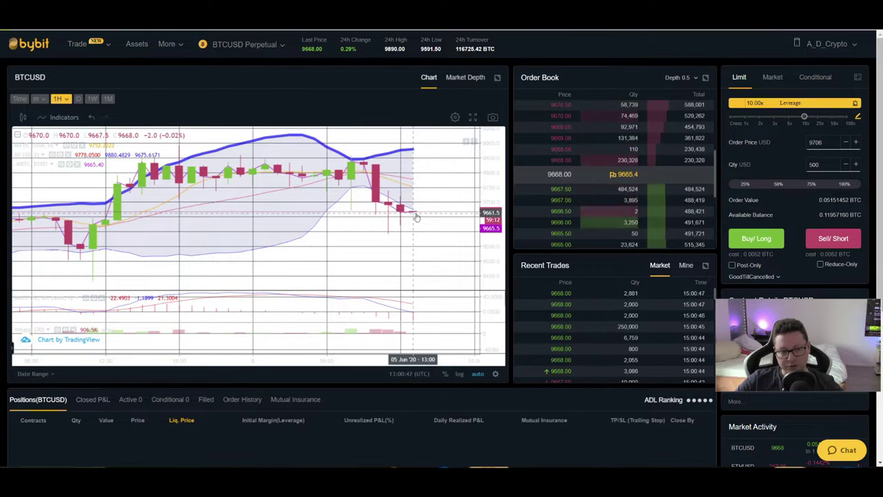
pyautogui.hotkey('ctrl', 'Tab')
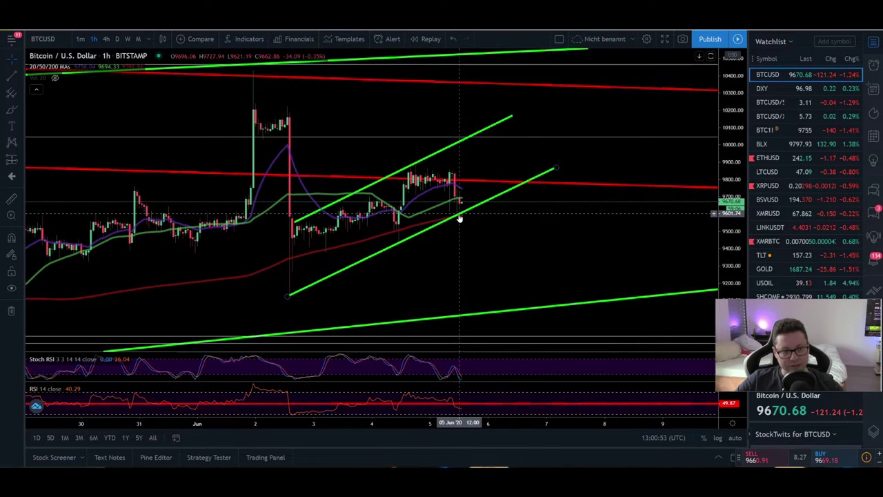
pyautogui.hotkey('alt', 'Tab')
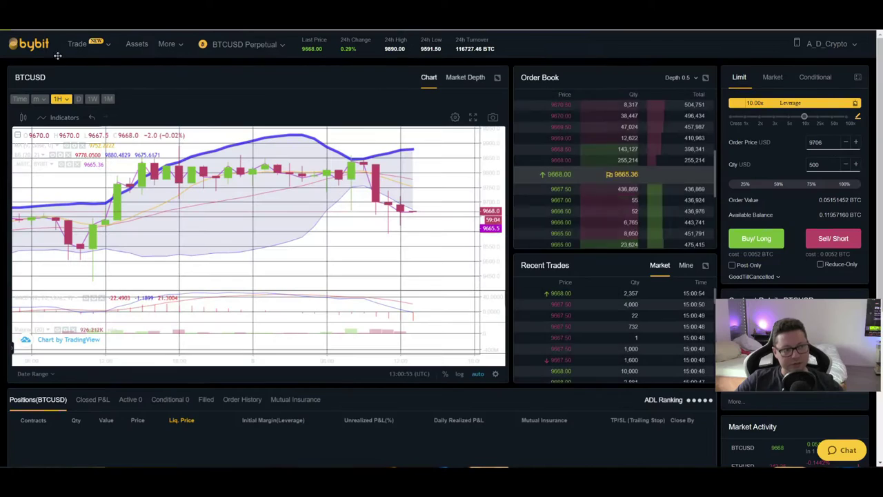
pyautogui.hotkey('alt', 'Tab')
# Step: Set the BTCUSD chart to the 4-hour timeframe and inspect the recent candles around the green channel and moving averages
pyautogui.click(106, 39)
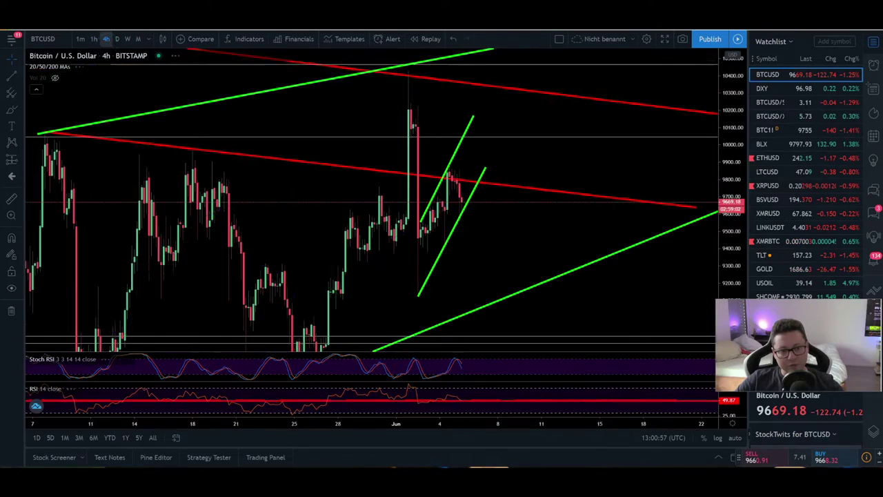
pyautogui.scroll(4, 144, 205)
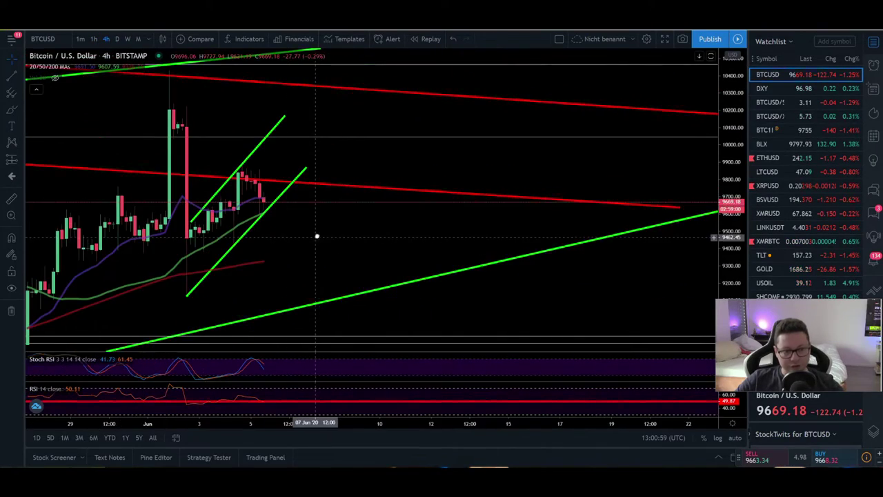
pyautogui.moveTo(315, 238); pyautogui.dragTo(341, 224)
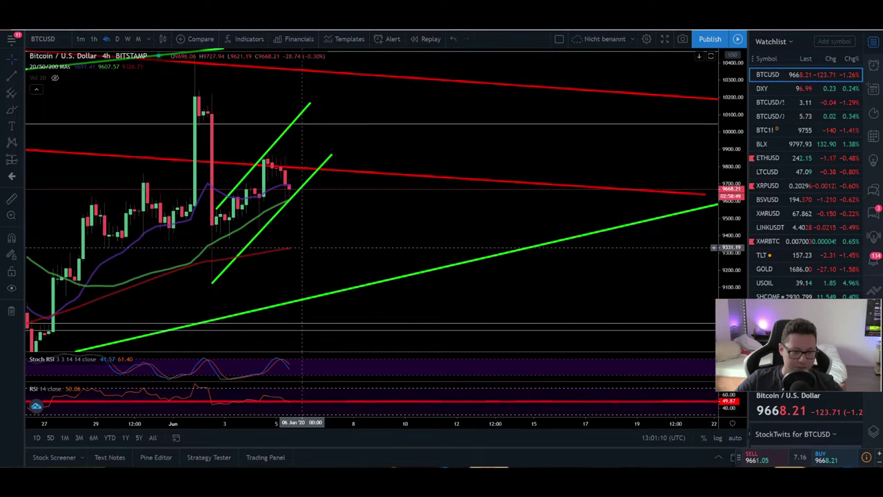
pyautogui.moveTo(302, 247); pyautogui.dragTo(382, 192)
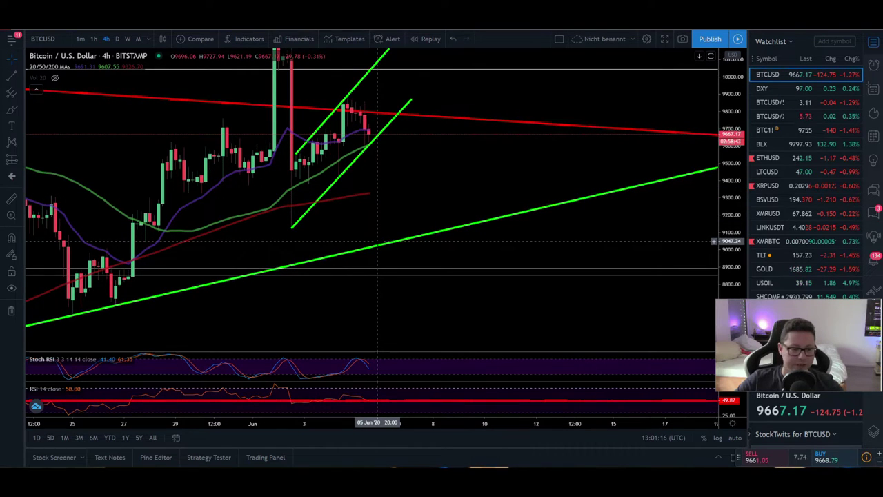
pyautogui.moveTo(413, 182); pyautogui.dragTo(404, 222)
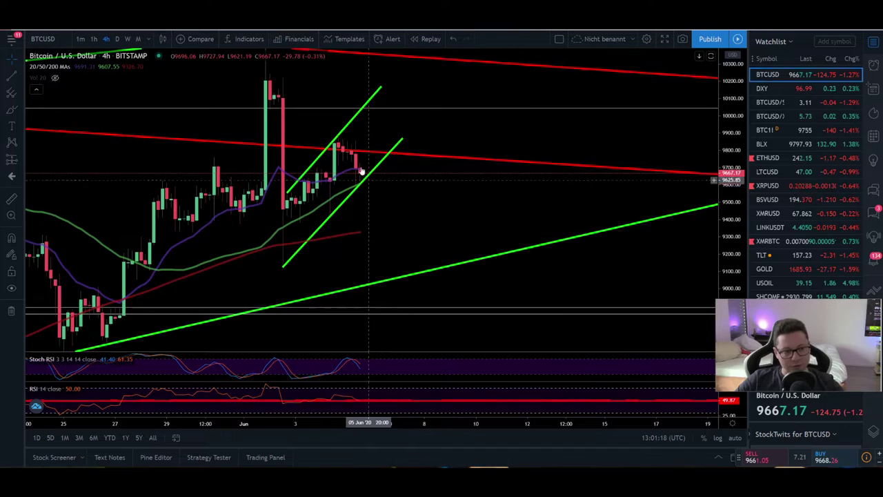
pyautogui.scroll(-3, 370, 178)
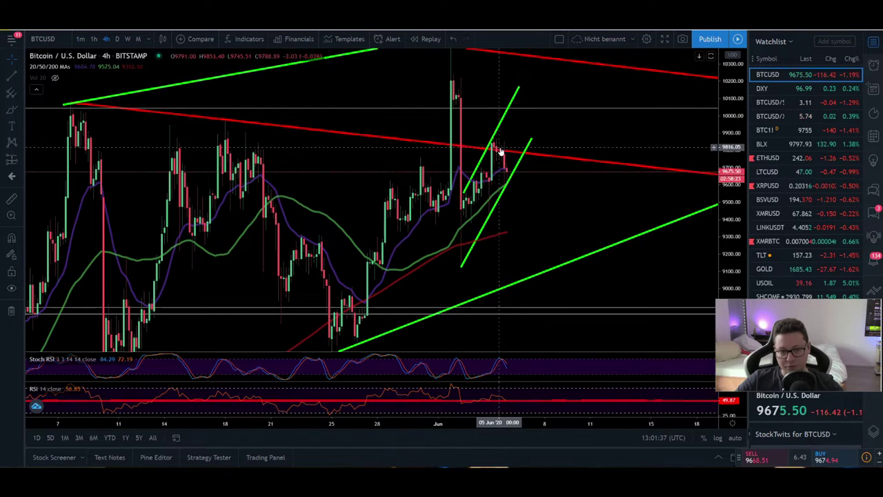
pyautogui.moveTo(535, 129); pyautogui.dragTo(508, 114)
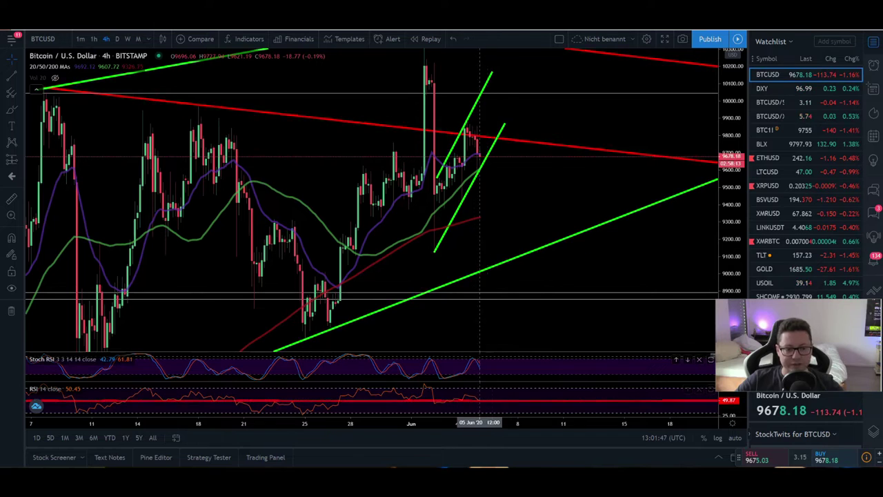
pyautogui.moveTo(513, 203); pyautogui.dragTo(486, 184)
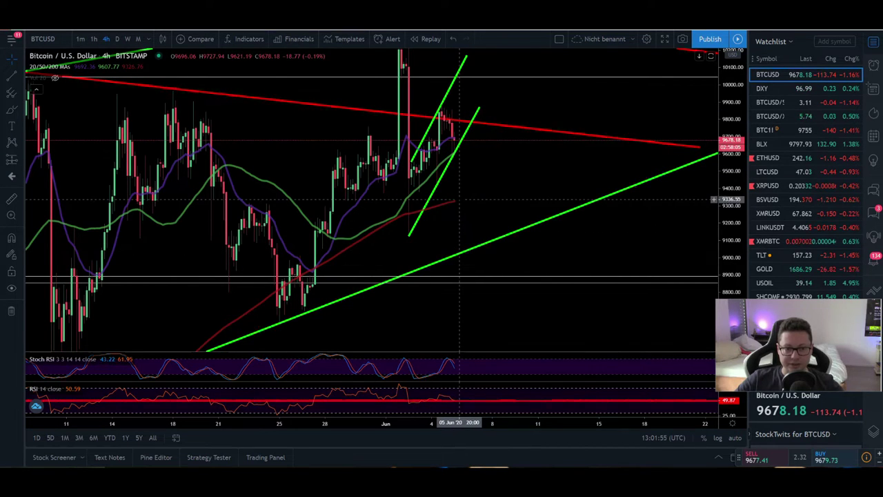
# Step: Compress the price scale and examine the large green channel and red descending trend lines back to late April
pyautogui.moveTo(518, 177); pyautogui.dragTo(517, 242)
pyautogui.moveTo(730, 115); pyautogui.dragTo(730, 211)
pyautogui.moveTo(521, 243); pyautogui.dragTo(543, 181)
pyautogui.scroll(-6, 544, 182)
pyautogui.moveTo(631, 165); pyautogui.dragTo(553, 164)
pyautogui.scroll(2, 549, 164)
pyautogui.moveTo(737, 93); pyautogui.dragTo(736, 114)
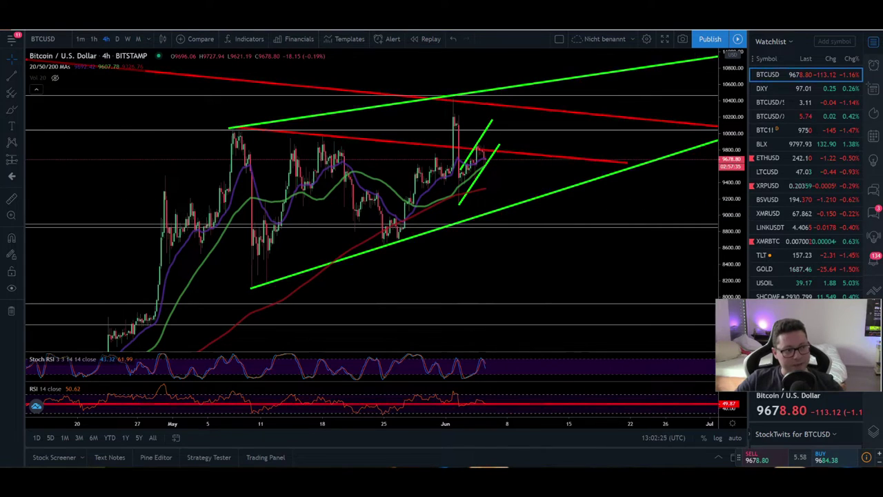
# Step: Set Bybit's BTCUSD chart to 4 hours, check the latest candle within the Bollinger Bands, and return to TradingView
pyautogui.click(77, 28)
pyautogui.click(63, 98)
pyautogui.click(50, 142)
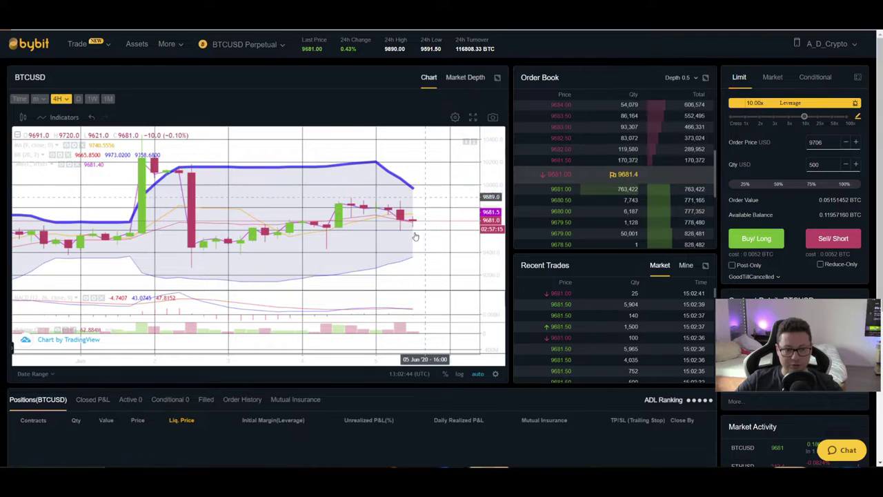
pyautogui.hotkey('alt', 'Tab')
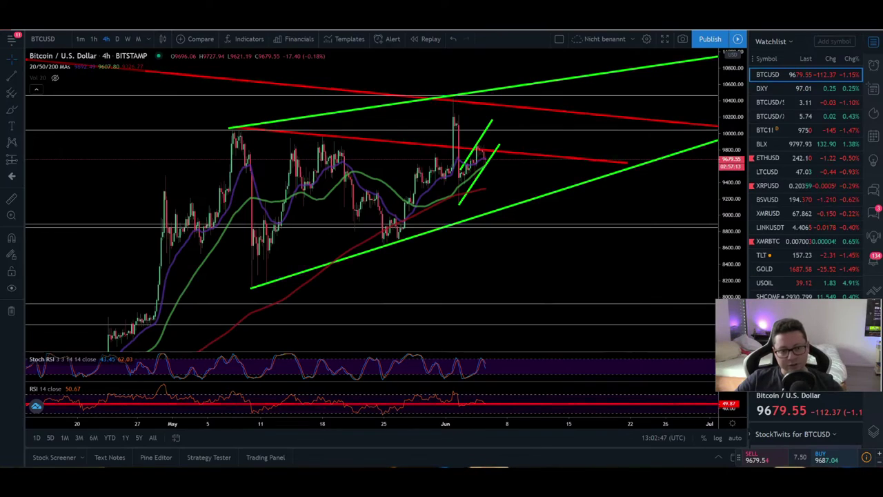
# Step: Inspect the 4-hour BTCUSD price between the short green channel and the upper green trend line
pyautogui.scroll(5, 241, 150)
pyautogui.moveTo(370, 141); pyautogui.dragTo(425, 138)
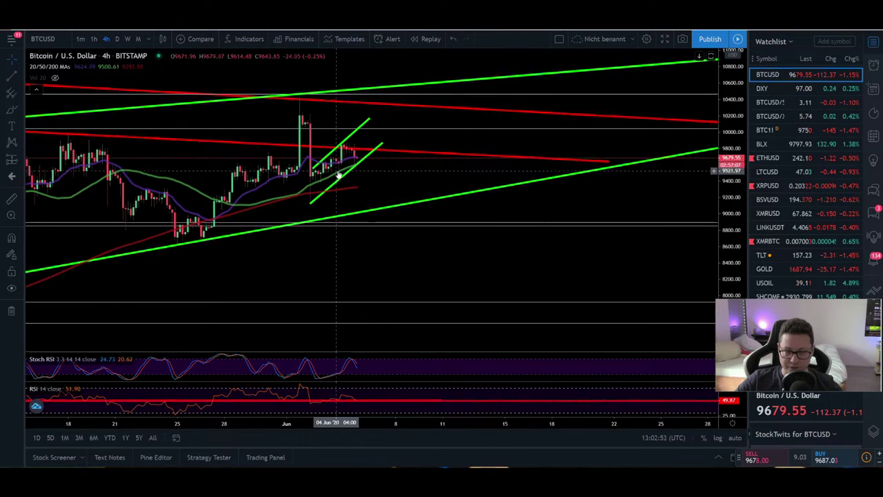
pyautogui.scroll(-3, 403, 159)
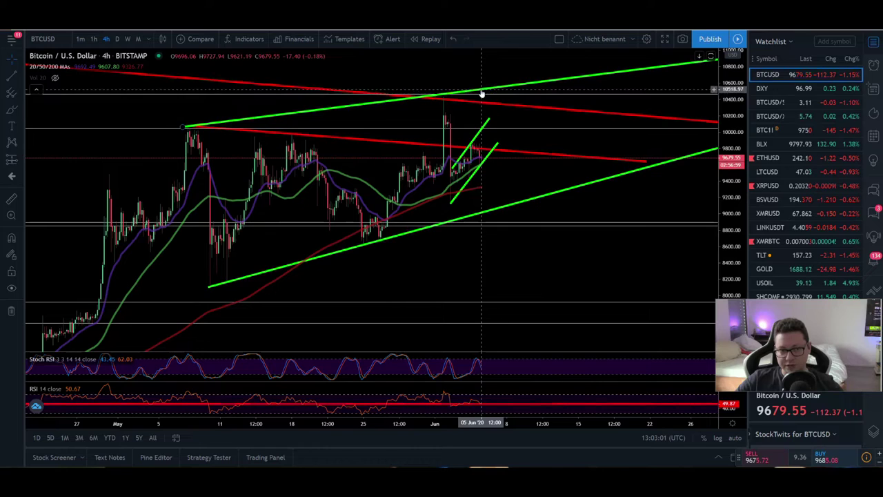
pyautogui.moveTo(535, 118); pyautogui.dragTo(519, 120)
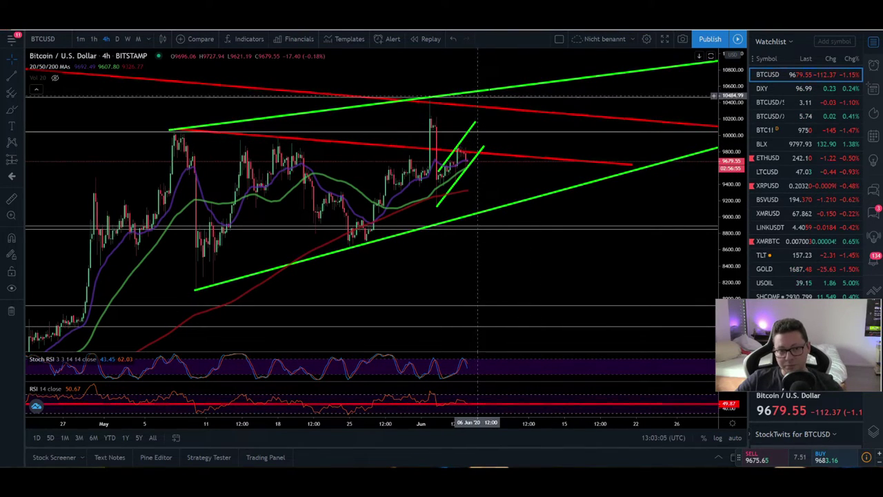
# Step: Open the S&P 500 E-mini Futures (ES1!) chart from the watchlist and inspect its latest candles inside the red rising wedge
pyautogui.scroll(-2, 833, 241)
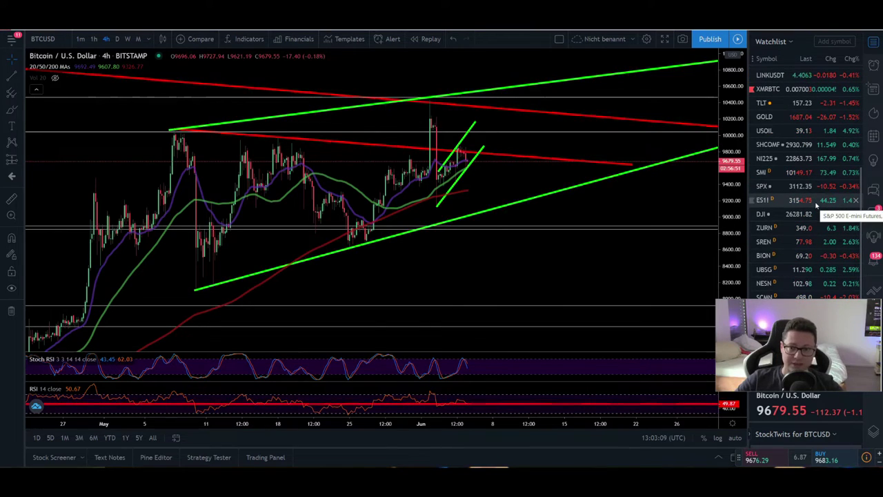
pyautogui.click(816, 204)
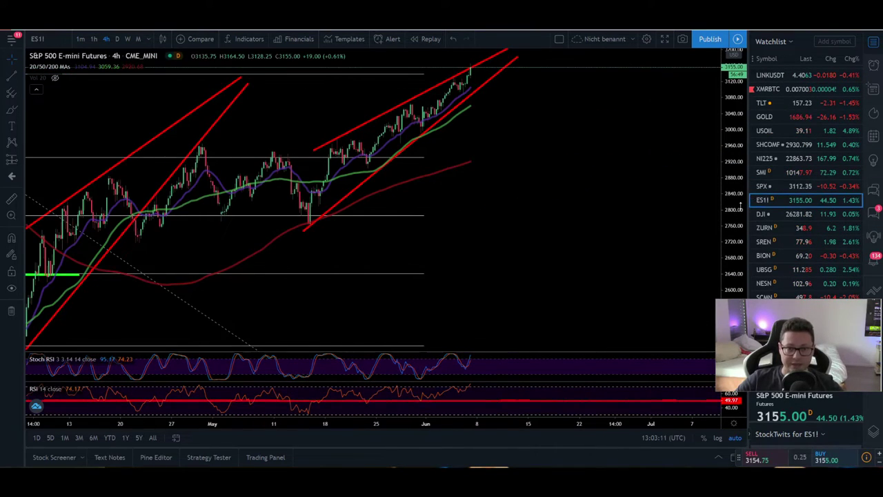
pyautogui.moveTo(743, 203); pyautogui.dragTo(743, 164)
pyautogui.moveTo(578, 142); pyautogui.dragTo(582, 244)
pyautogui.scroll(1, 486, 226)
pyautogui.scroll(3, 486, 226)
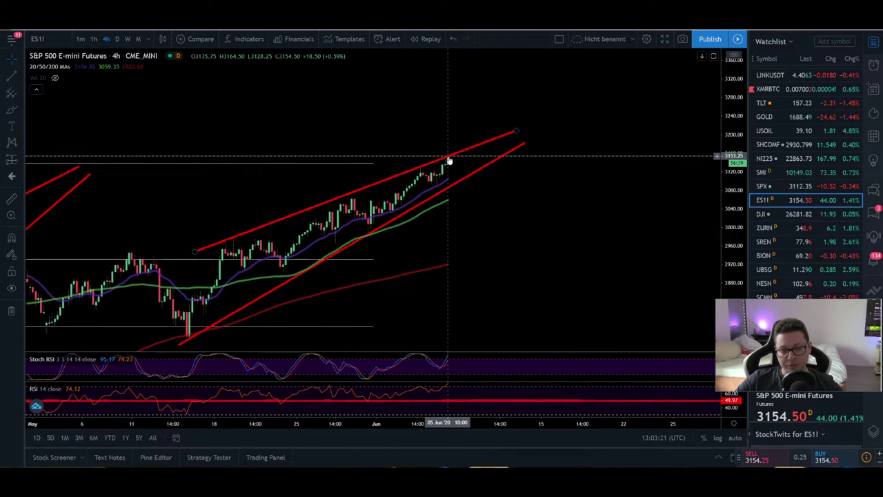
# Step: Return to the BTCUSD chart and fit the full green channel and red trend lines in view
pyautogui.scroll(5, 829, 138)
pyautogui.click(835, 78)
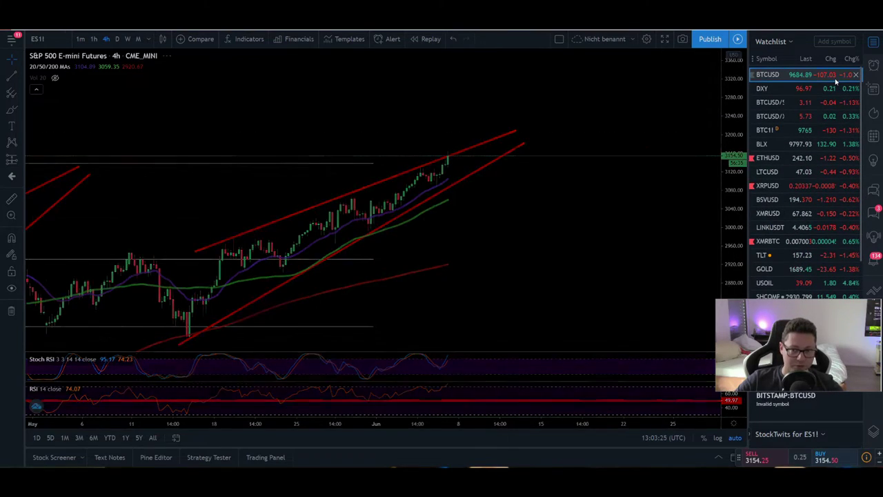
pyautogui.scroll(-5, 405, 161)
pyautogui.moveTo(684, 138); pyautogui.dragTo(640, 140)
pyautogui.moveTo(729, 138); pyautogui.dragTo(729, 162)
pyautogui.moveTo(679, 151); pyautogui.dragTo(635, 241)
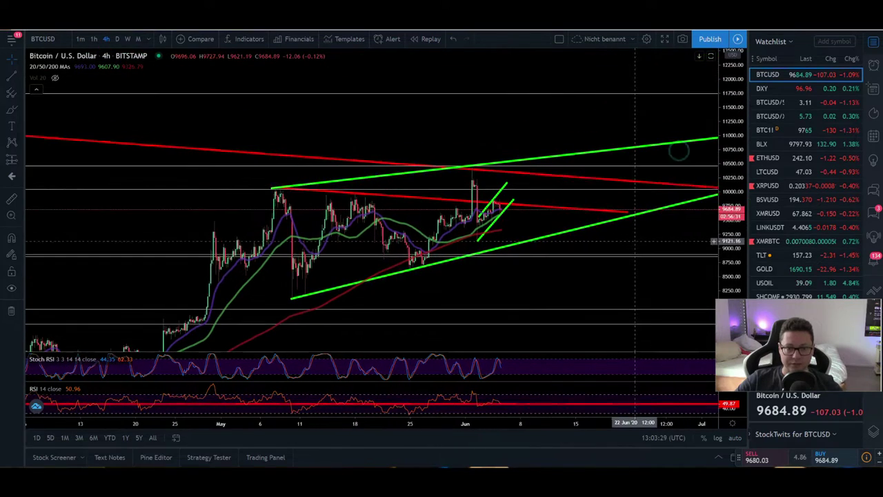
# Step: Set the BTCUSD price scale to automatic fitting and focus on the recent 4-hour candles in the short green channel
pyautogui.rightClick(735, 163)
pyautogui.click(749, 189)
pyautogui.scroll(6, 444, 176)
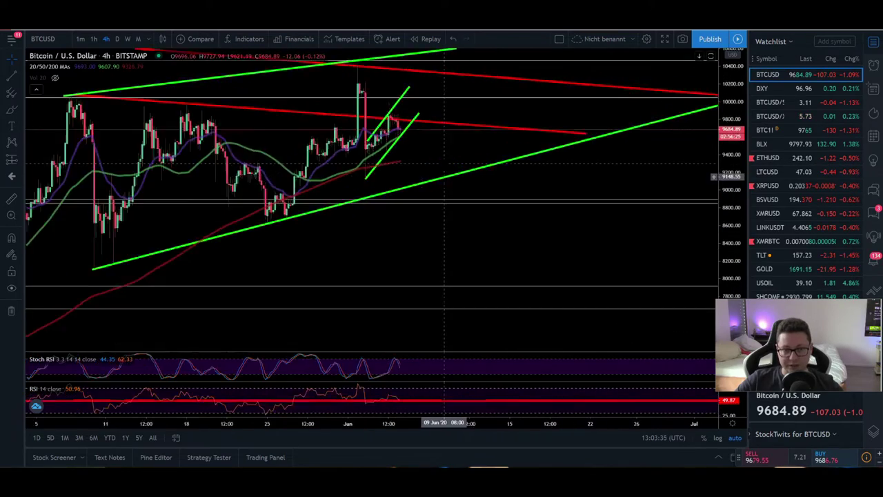
pyautogui.scroll(1, 376, 161)
pyautogui.moveTo(339, 150); pyautogui.dragTo(545, 149)
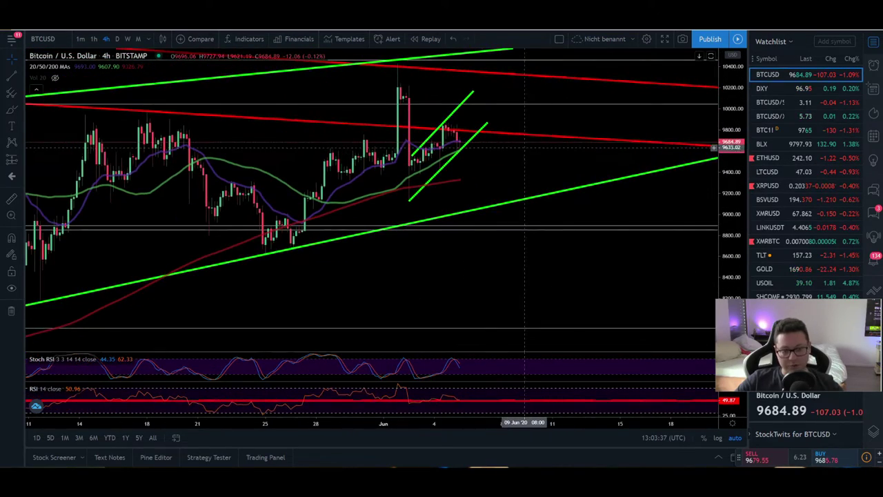
# Step: Switch the BTCUSD chart to the daily timeframe and focus on the recent candles between the green and red trend lines
pyautogui.click(117, 39)
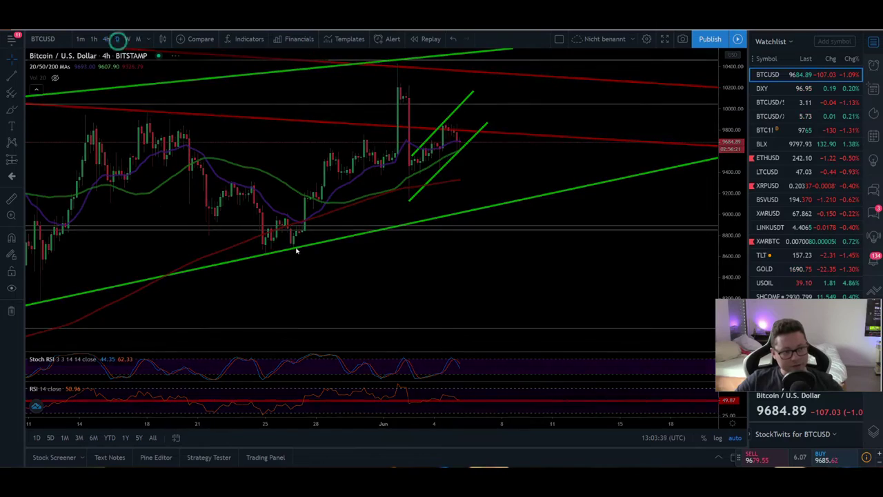
pyautogui.rightClick(738, 152)
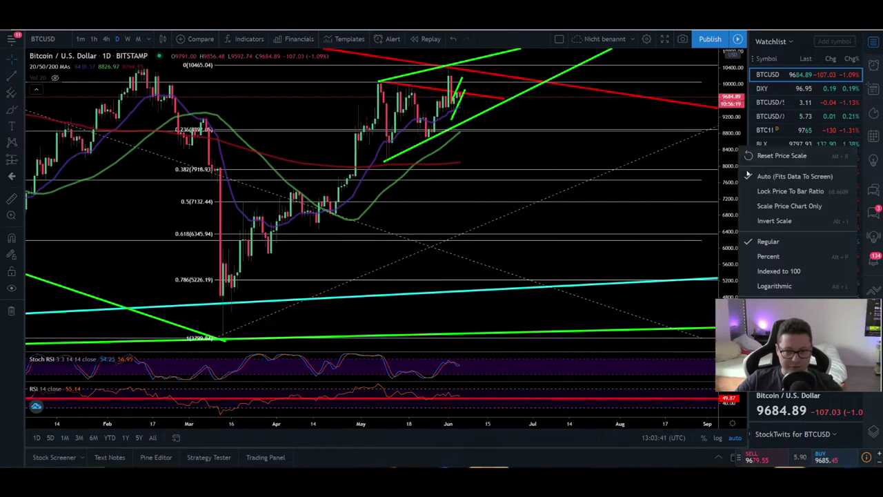
pyautogui.scroll(3, 562, 158)
pyautogui.moveTo(360, 154); pyautogui.dragTo(552, 142)
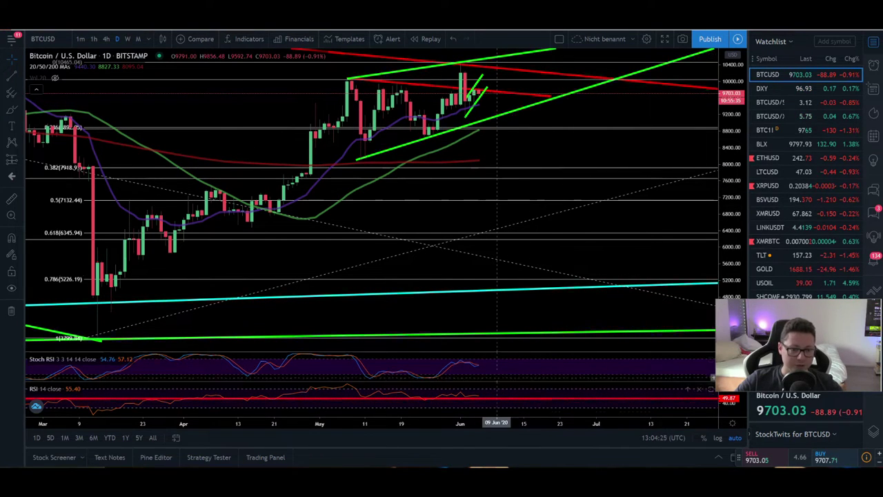
# Step: Switch to Bybit and inspect the BTCUSD perpetual's daily candles against the Bollinger Bands
pyautogui.click(90, 25)
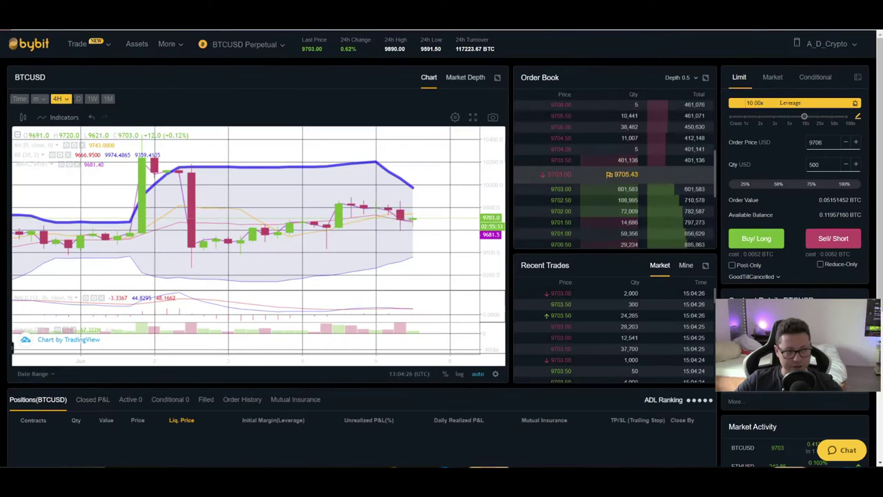
pyautogui.click(78, 99)
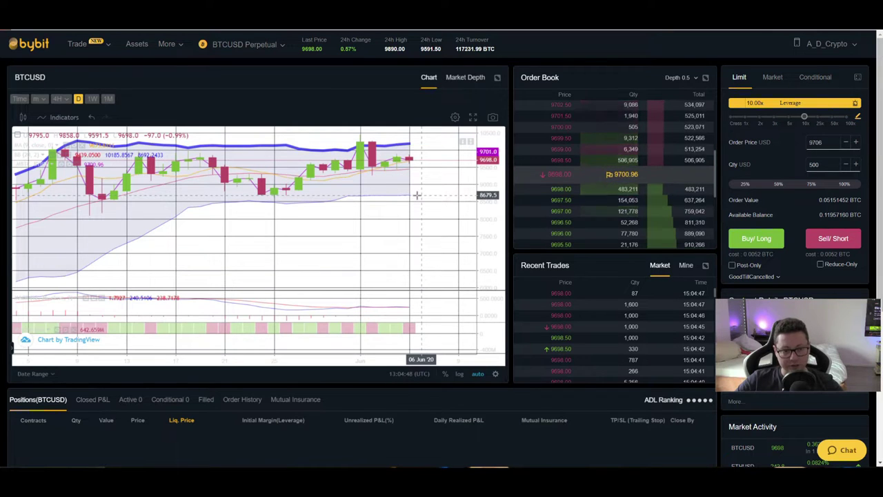
pyautogui.scroll(2, 415, 195)
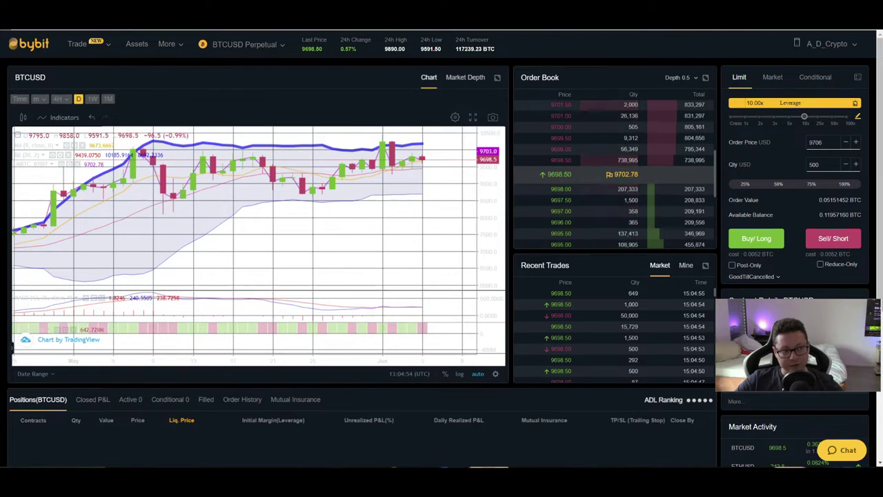
# Step: Return to the daily BTCUSD chart in TradingView and rescale prices to fit the whole rising green channel in view
pyautogui.click(69, 25)
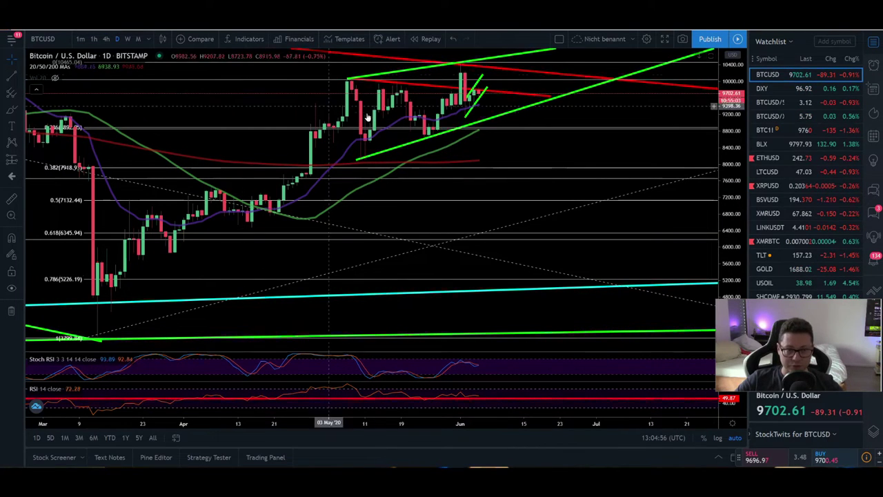
pyautogui.moveTo(651, 112); pyautogui.dragTo(648, 135)
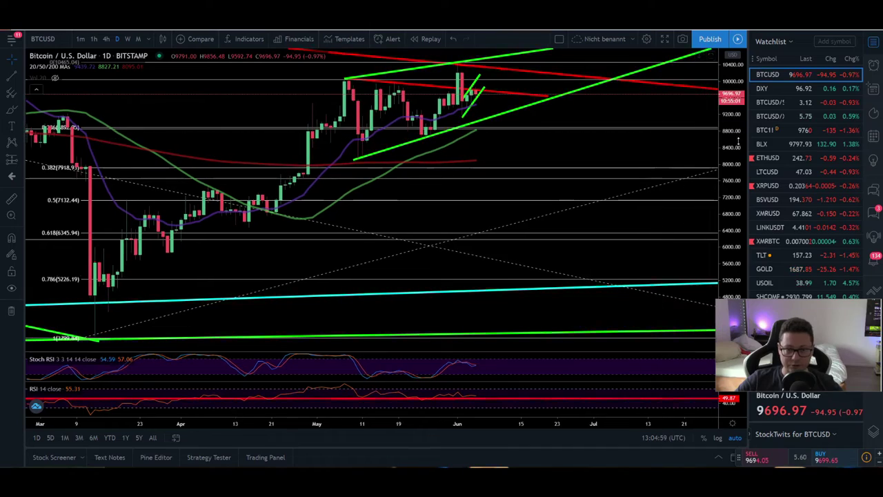
pyautogui.moveTo(732, 131); pyautogui.dragTo(732, 147)
pyautogui.moveTo(668, 128); pyautogui.dragTo(660, 183)
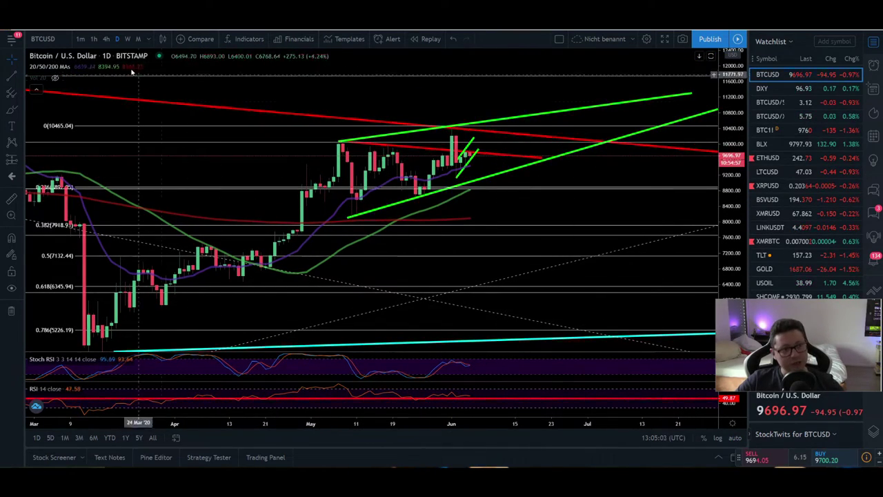
# Step: Switch the BTCUSD chart to the weekly timeframe and enlarge the candles around the green channel and Fibonacci retracement levels
pyautogui.click(127, 39)
pyautogui.scroll(3, 359, 211)
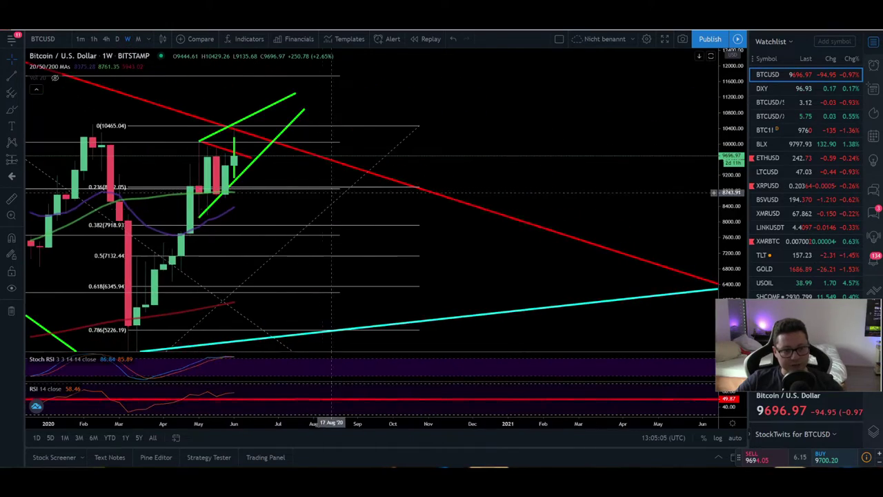
pyautogui.scroll(2, 465, 173)
pyautogui.moveTo(357, 161); pyautogui.dragTo(455, 160)
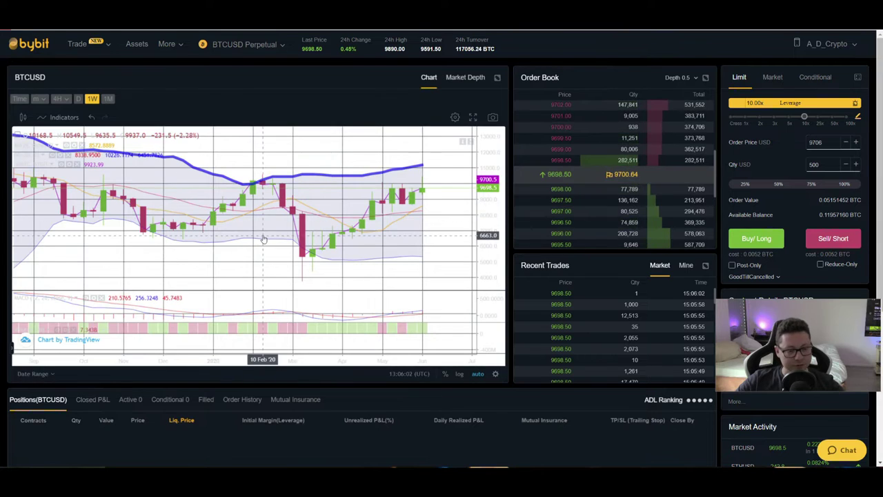
# Step: Inspect the latest weekly candles within the Bollinger Bands on Bybit's BTCUSD chart and return to the weekly TradingView chart
pyautogui.scroll(2, 263, 238)
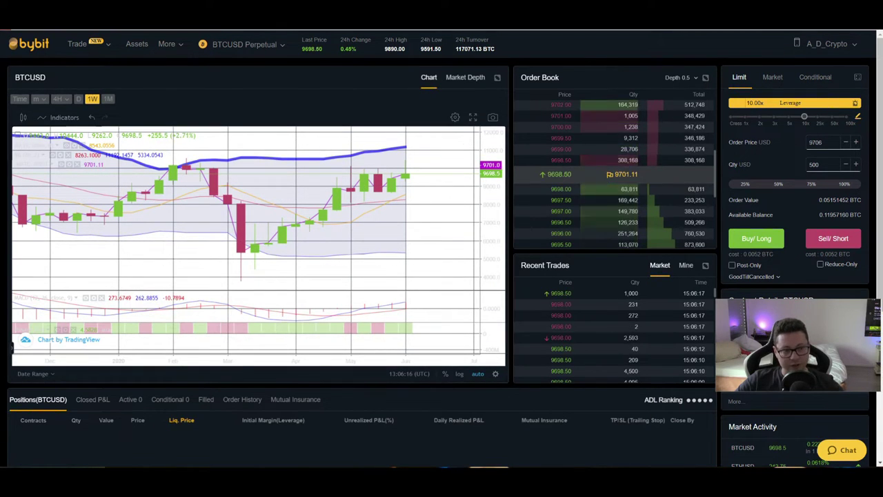
pyautogui.hotkey('ctrl', 'Tab')
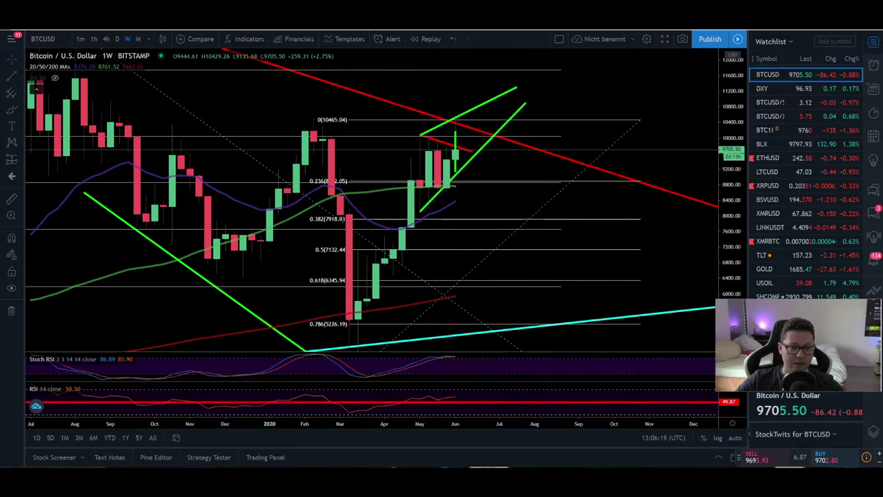